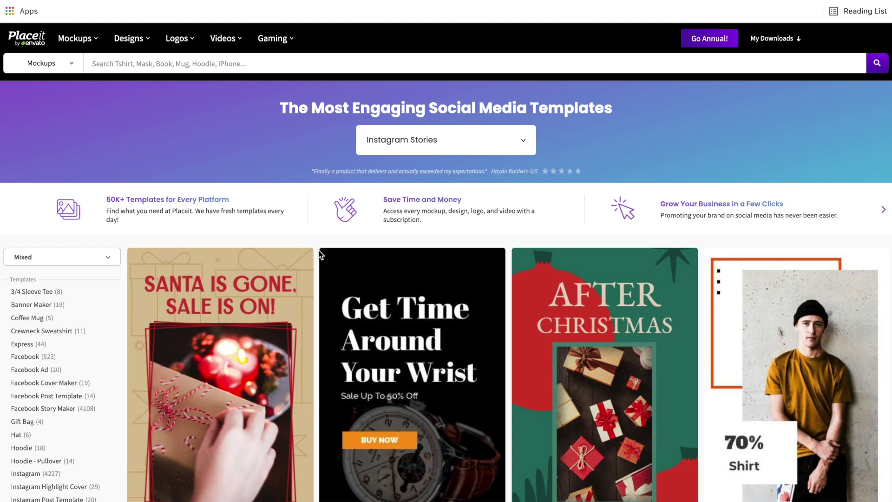
scroll(320, 255, "down", 2)
scroll(320, 255, "down", 4)
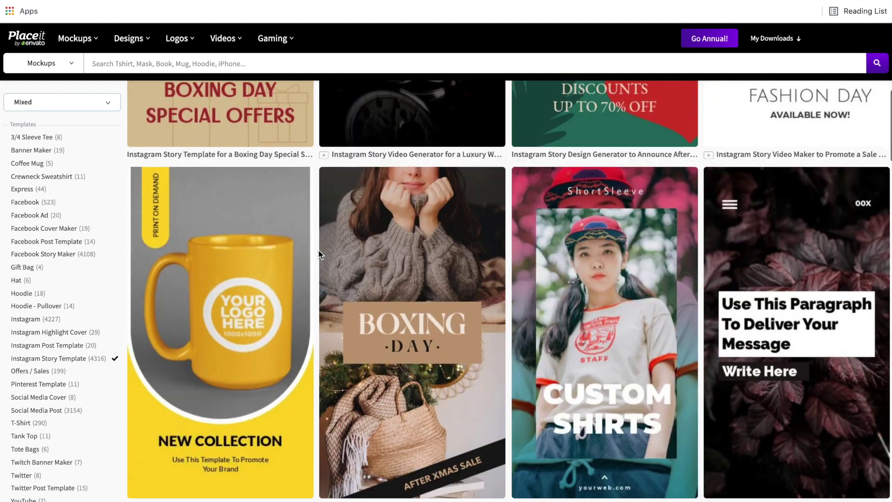
scroll(320, 255, "down", 1)
scroll(489, 264, "down", 2)
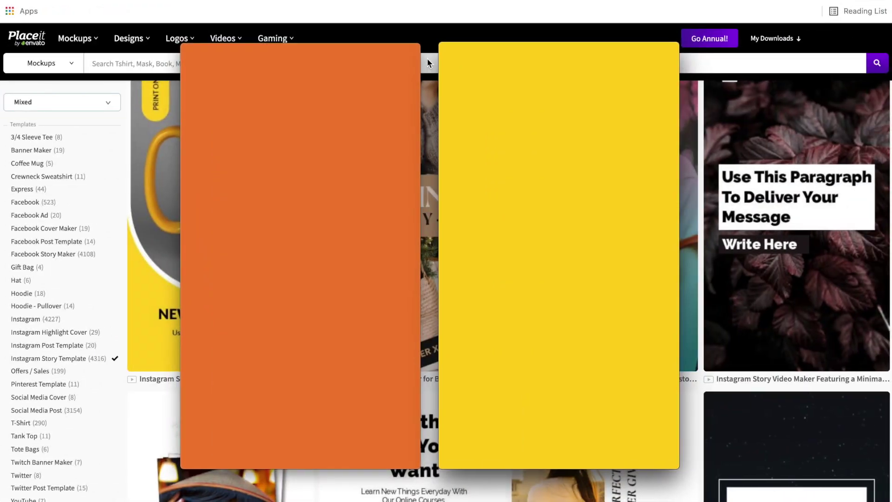
Play and pause each of the two example story videos in QuickTime to preview them
mouse_move(300, 254)
left_click(300, 374)
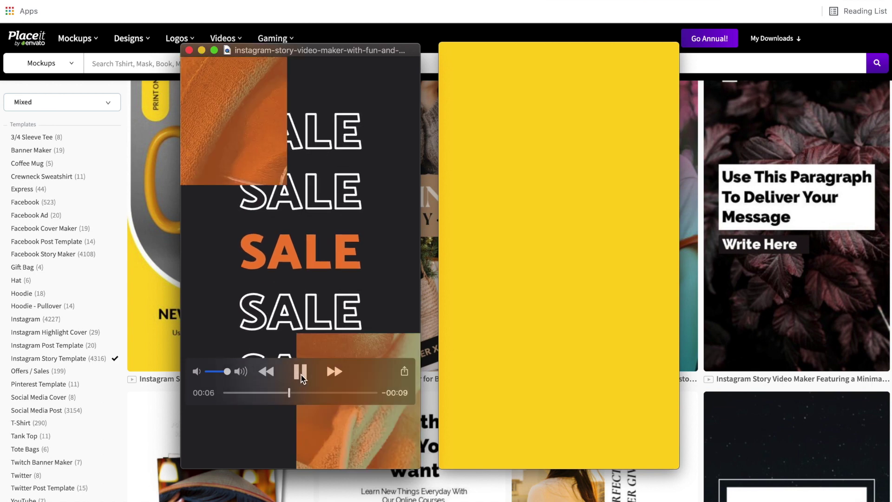
left_click(301, 377)
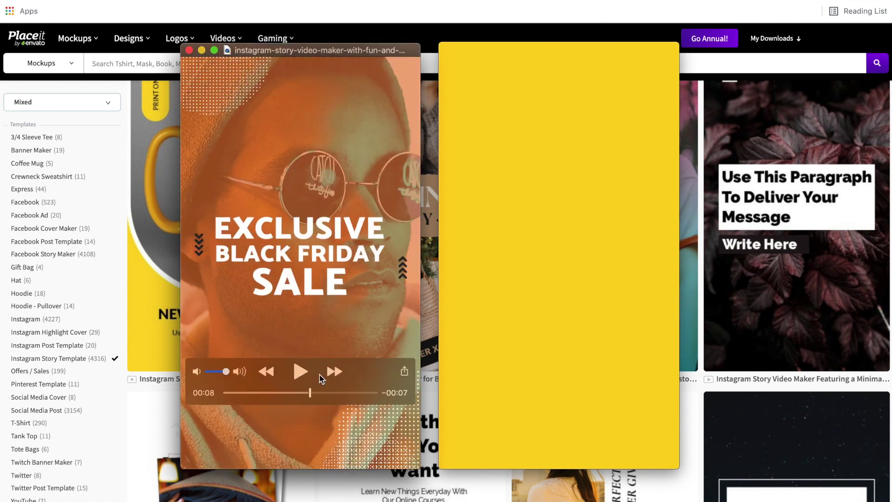
left_click(561, 373)
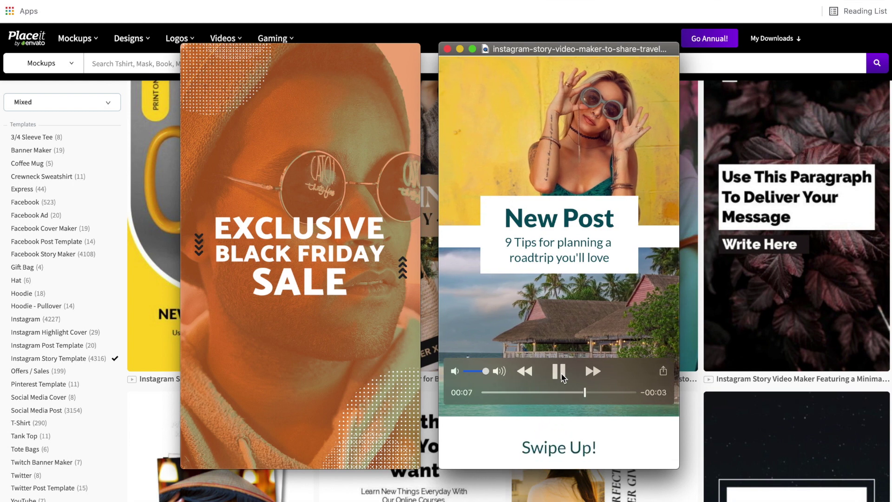
left_click(561, 373)
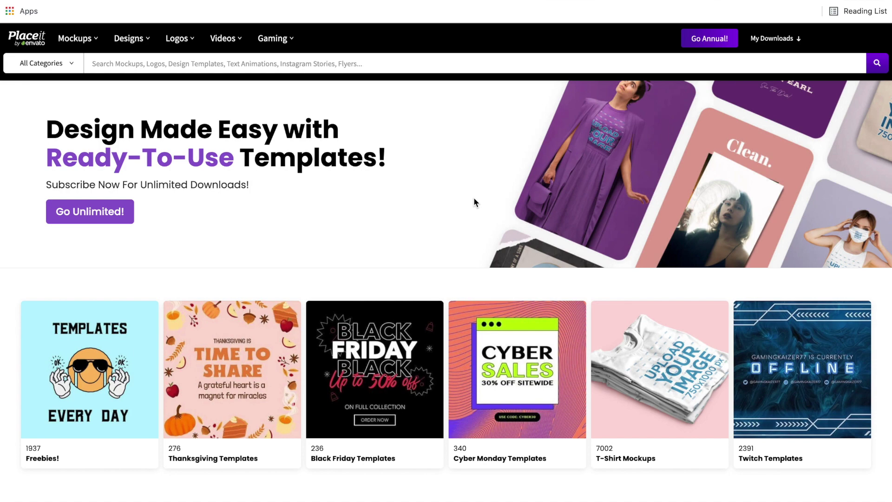
scroll(474, 202, "down", 3)
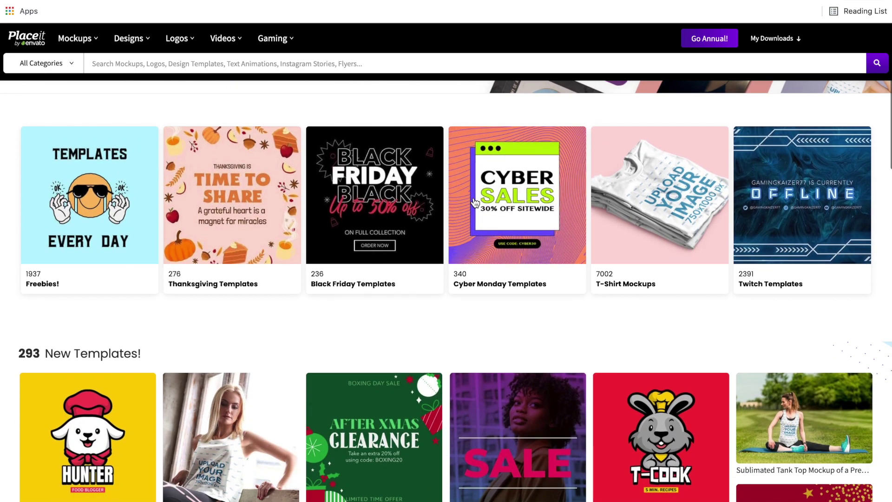
scroll(474, 202, "down", 2)
scroll(474, 202, "up", 1)
scroll(475, 203, "up", 4)
scroll(475, 203, "up", 1)
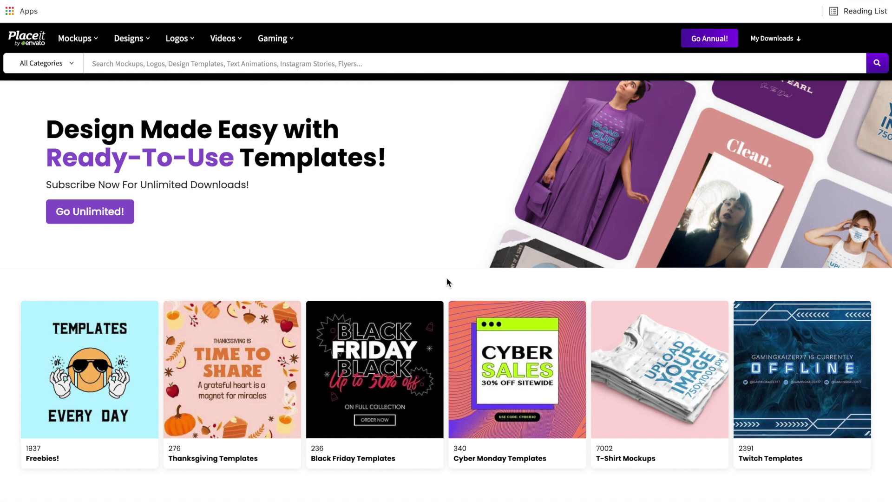
scroll(447, 276, "down", 1)
scroll(443, 291, "up", 1)
mouse_move(131, 38)
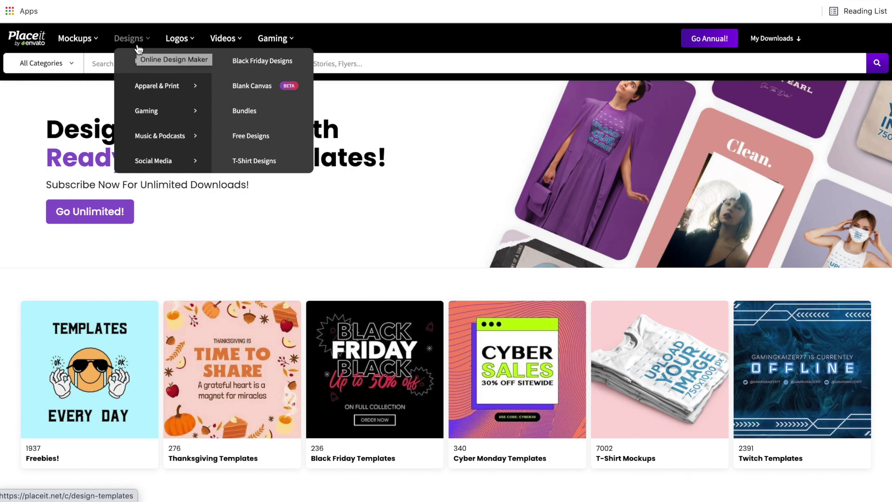
mouse_move(160, 160)
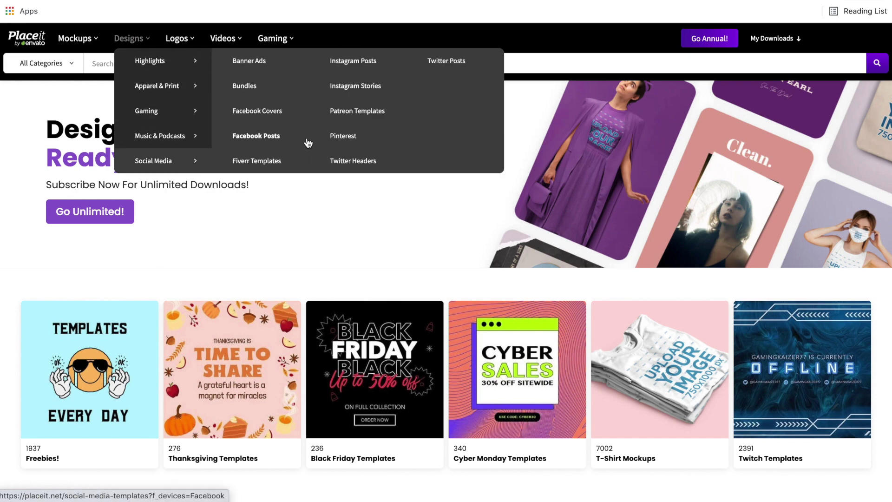
Show the Instagram Stories templates from the Designs menu
left_click(357, 85)
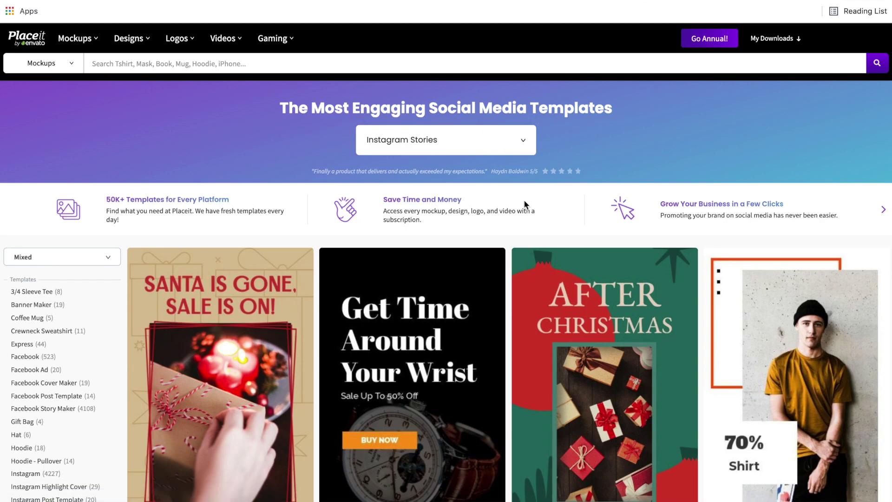
scroll(507, 248, "down", 3)
scroll(507, 248, "down", 6)
scroll(508, 248, "down", 5)
scroll(508, 248, "down", 6)
scroll(508, 248, "down", 5)
scroll(507, 248, "down", 5)
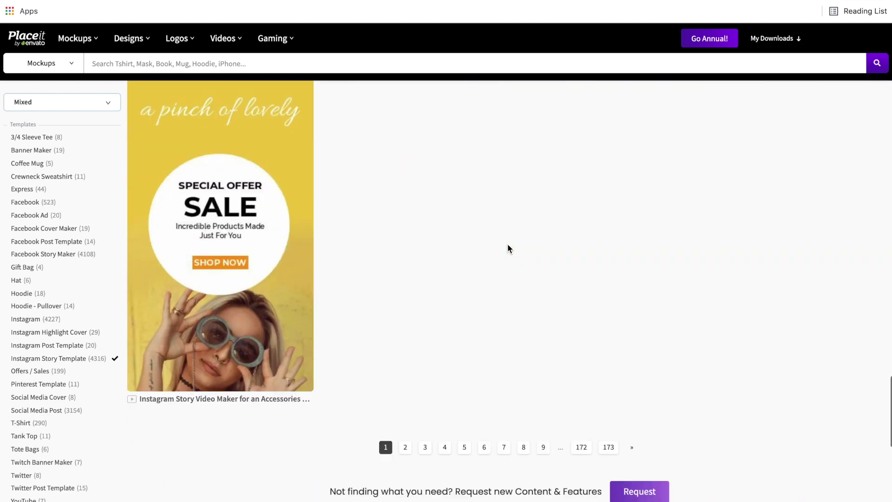
scroll(507, 248, "down", 2)
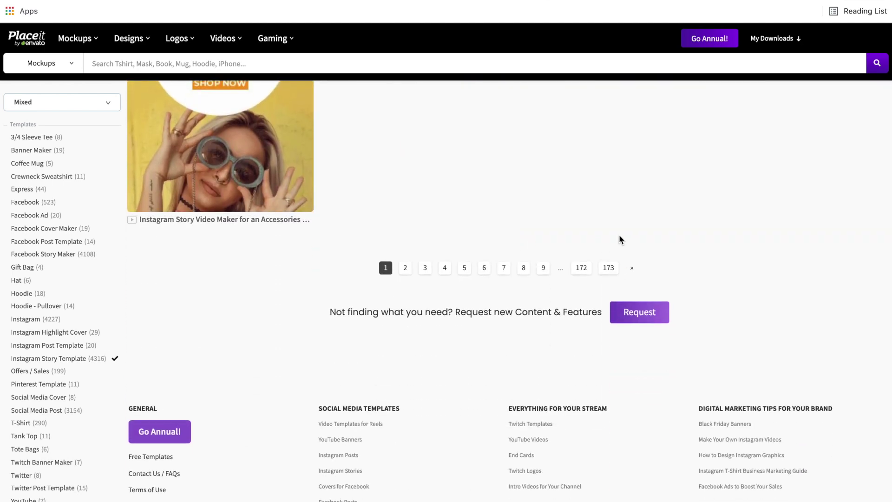
scroll(619, 239, "up", 3)
scroll(618, 239, "up", 2)
scroll(618, 239, "up", 1)
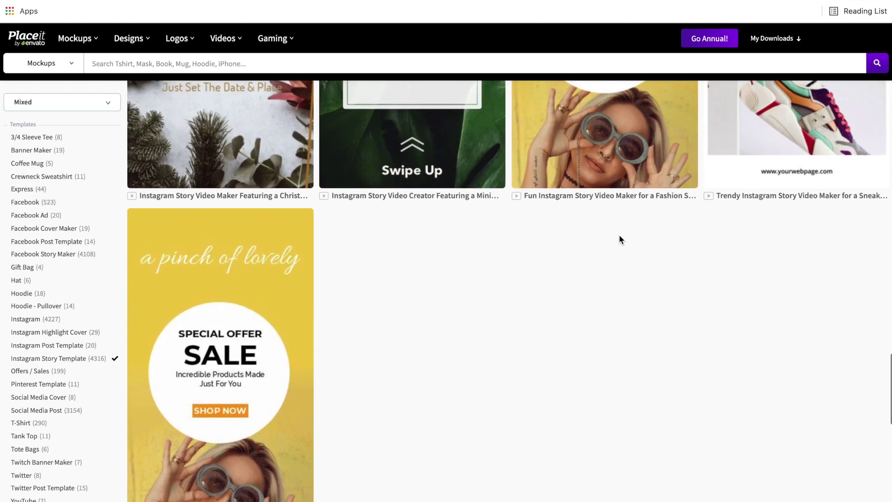
scroll(619, 239, "up", 1)
scroll(619, 240, "up", 3)
scroll(618, 239, "up", 4)
scroll(619, 239, "up", 3)
scroll(619, 240, "up", 4)
scroll(619, 239, "up", 3)
scroll(620, 240, "up", 1)
scroll(619, 240, "up", 3)
scroll(620, 240, "up", 3)
scroll(606, 223, "up", 4)
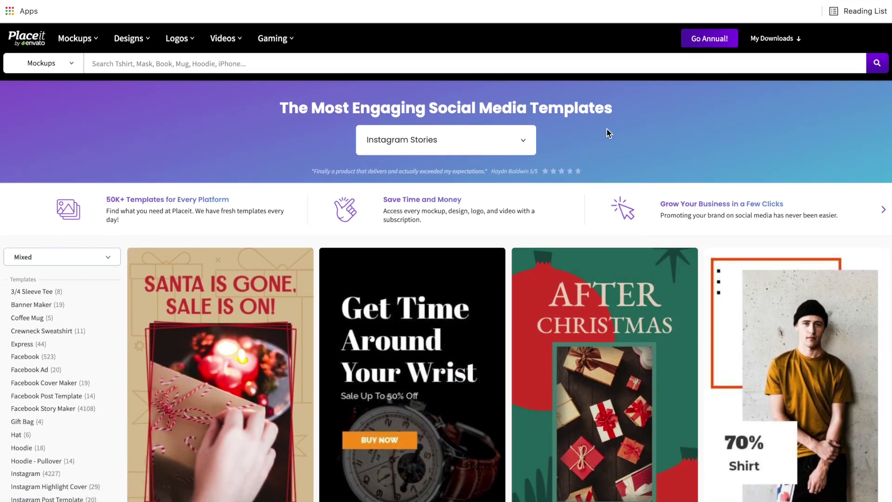
Sort the Instagram Story templates by Best Selling
left_click(82, 264)
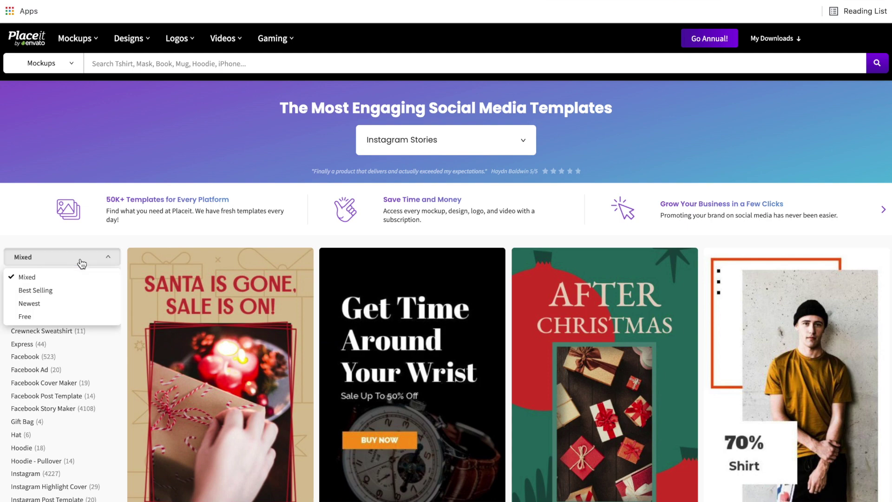
left_click(46, 291)
scroll(120, 243, "down", 2)
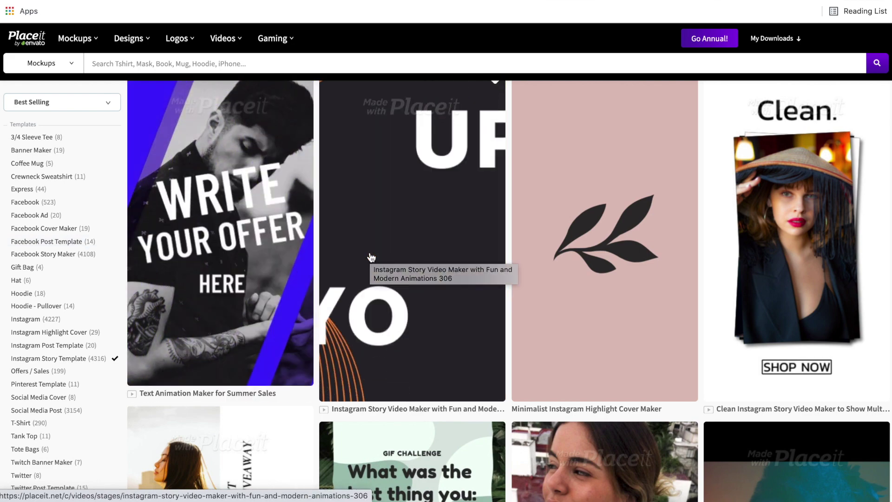
scroll(371, 258, "down", 1)
scroll(371, 257, "down", 2)
scroll(371, 257, "down", 2)
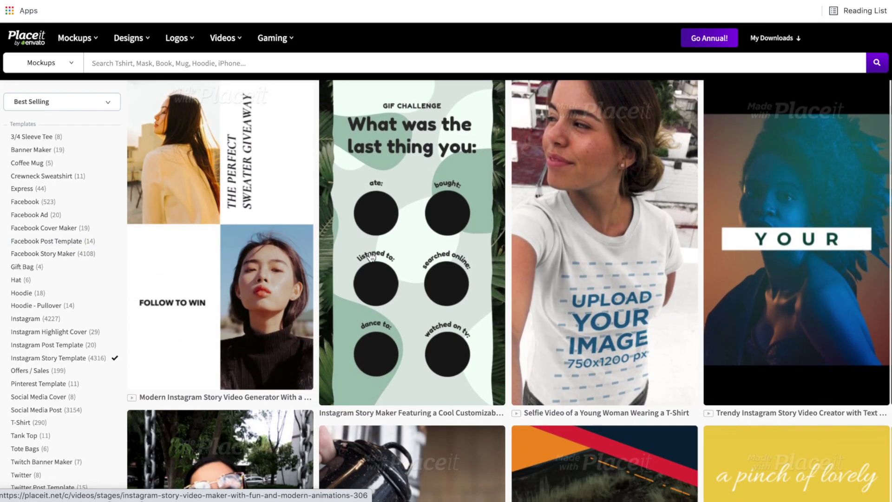
scroll(313, 223, "down", 2)
scroll(314, 227, "down", 1)
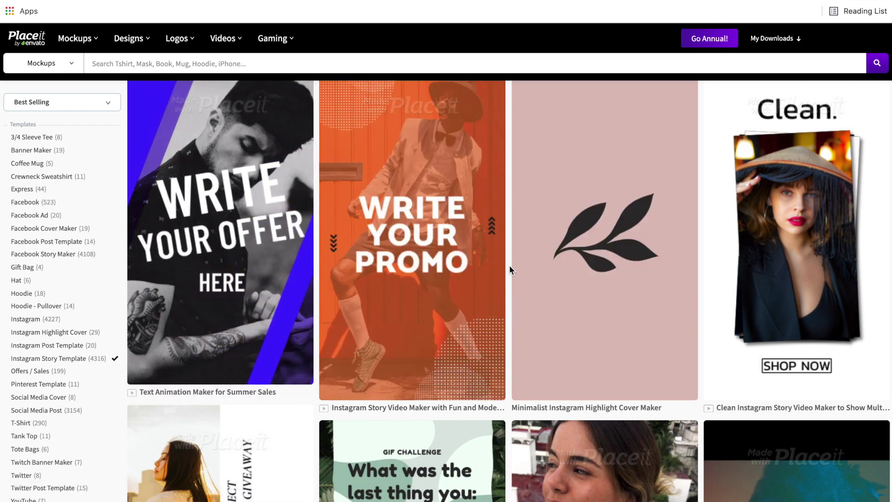
scroll(510, 266, "up", 2)
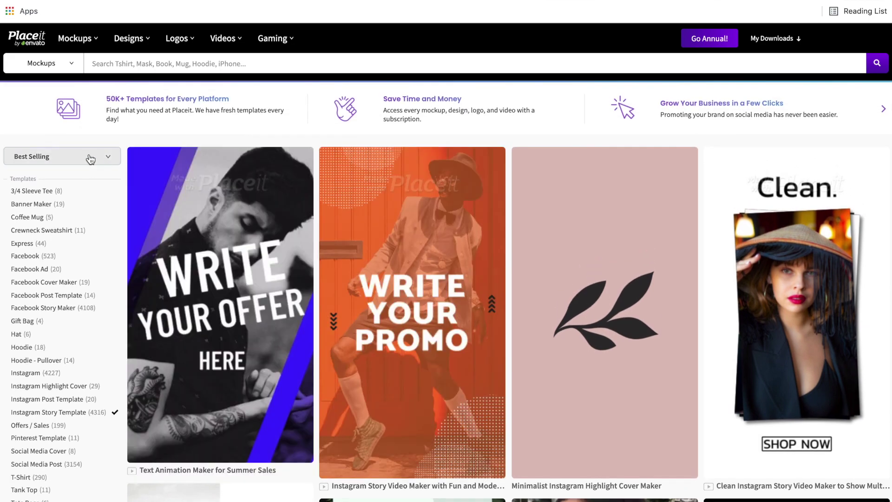
left_click(91, 158)
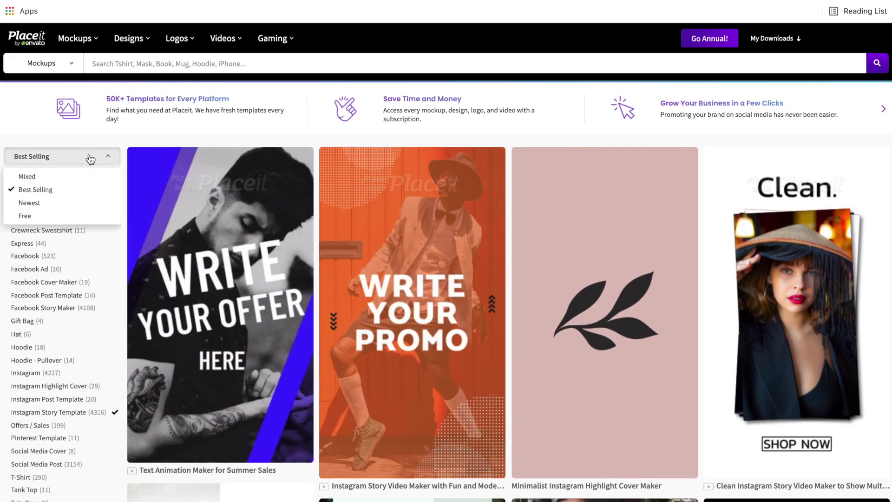
left_click(29, 217)
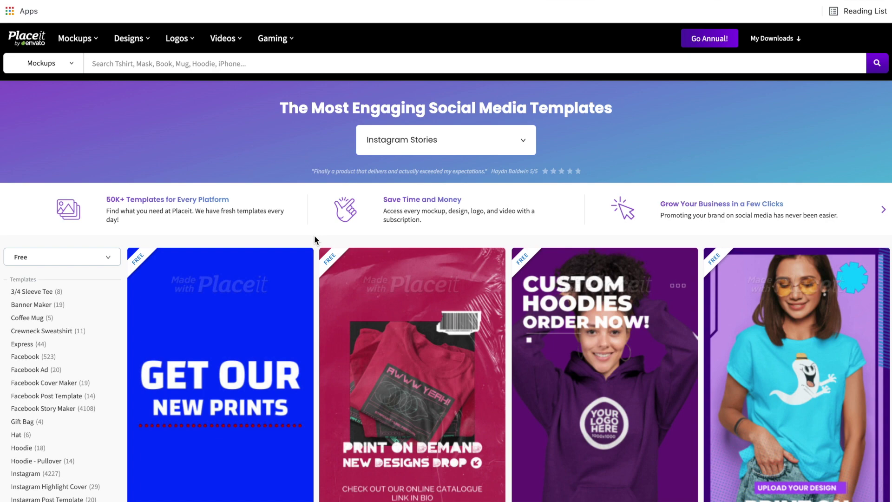
scroll(314, 235, "down", 8)
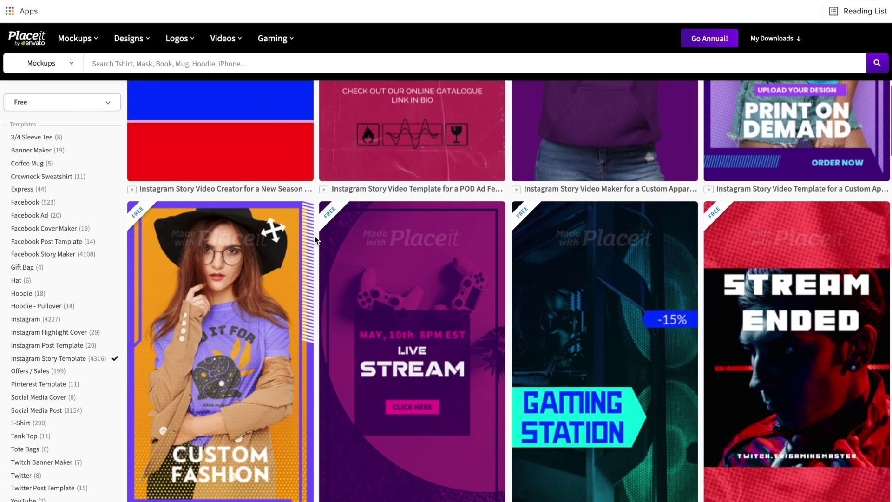
scroll(314, 234, "up", 1)
scroll(314, 240, "up", 4)
scroll(314, 239, "up", 3)
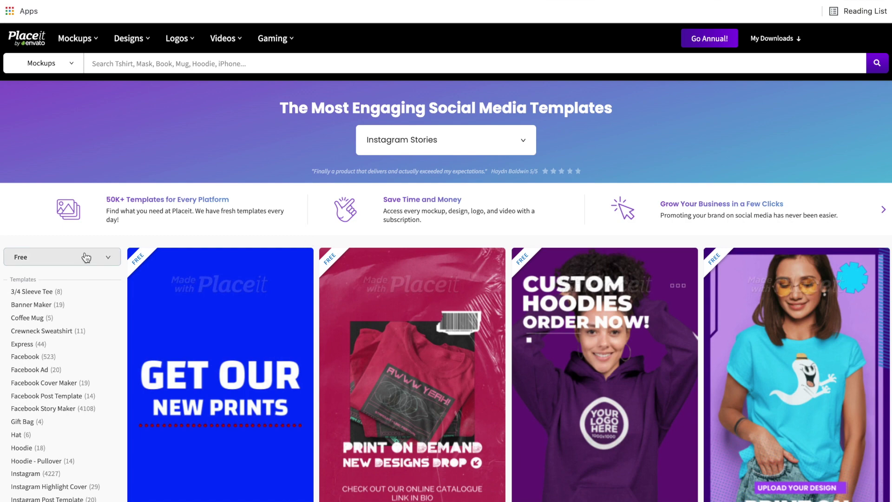
left_click(82, 256)
left_click(36, 291)
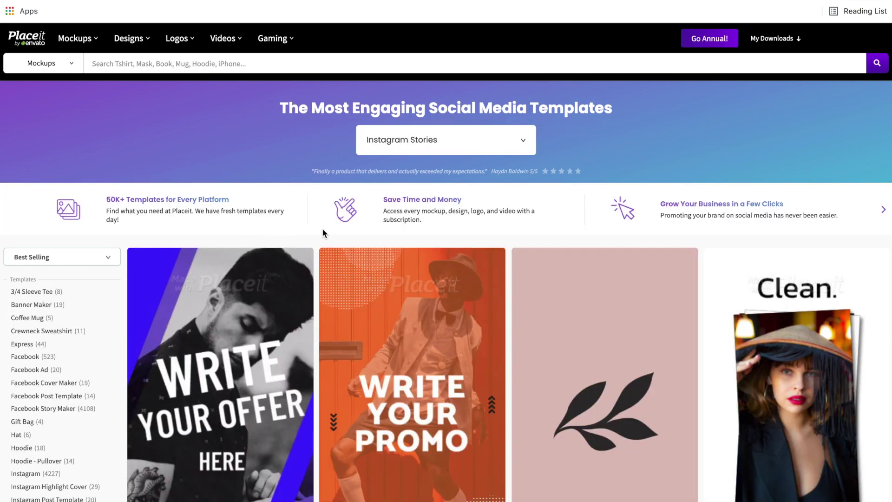
scroll(322, 228, "down", 2)
scroll(62, 356, "down", 4)
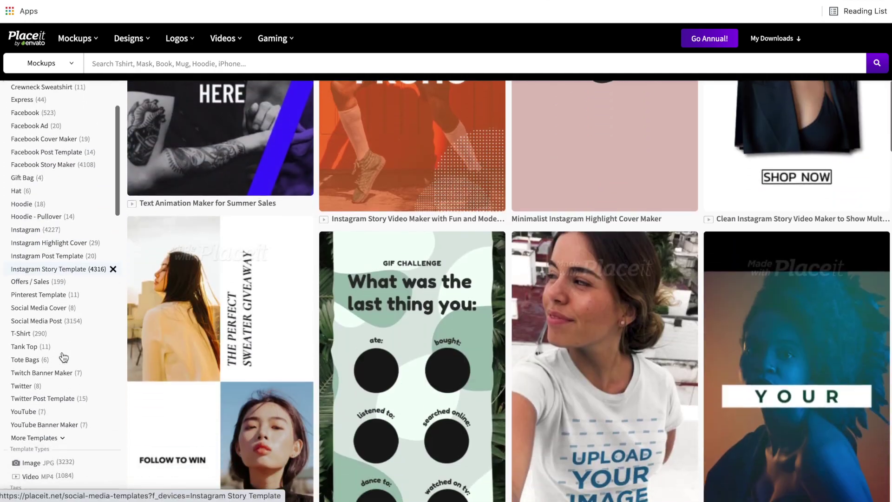
scroll(62, 357, "down", 2)
scroll(62, 356, "down", 2)
scroll(62, 357, "down", 2)
scroll(62, 357, "down", 1)
scroll(63, 357, "up", 3)
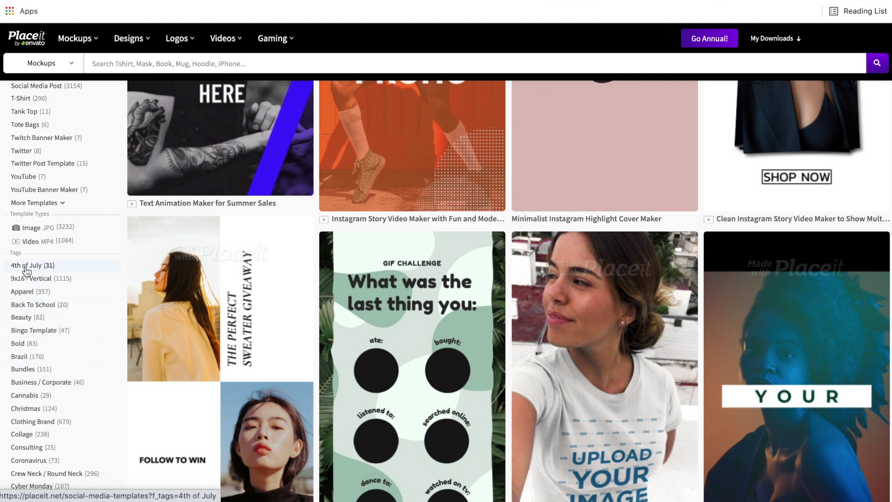
scroll(44, 424, "down", 2)
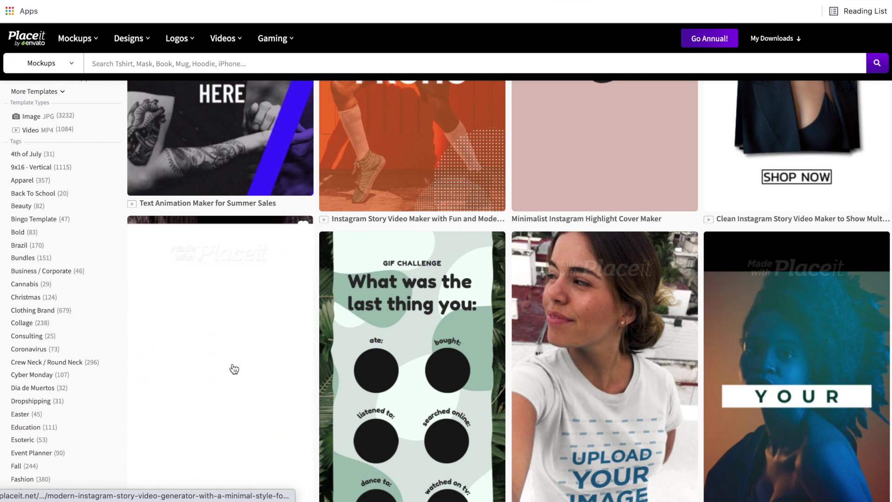
scroll(258, 359, "up", 5)
scroll(259, 359, "up", 1)
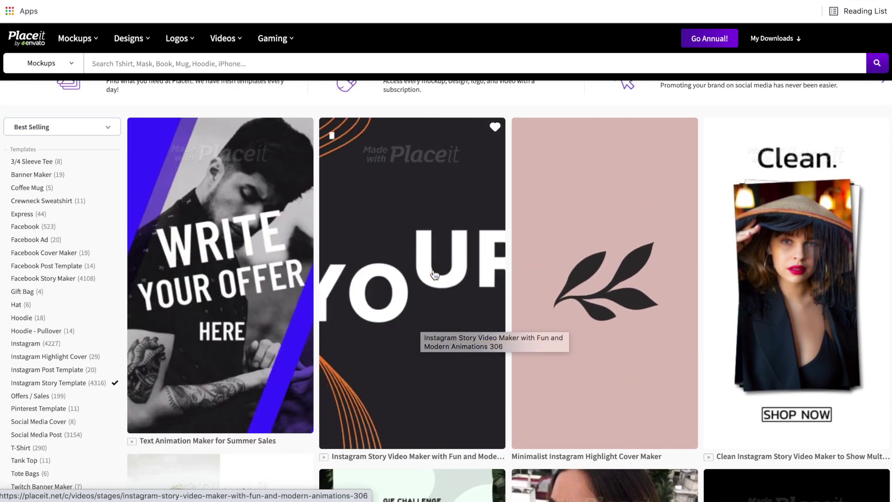
Open the fun and modern animations template and replace WRITE, YOUR, PROMO with EXCLUSIVE, BLACK FRIDAY, SALE
left_click(434, 274)
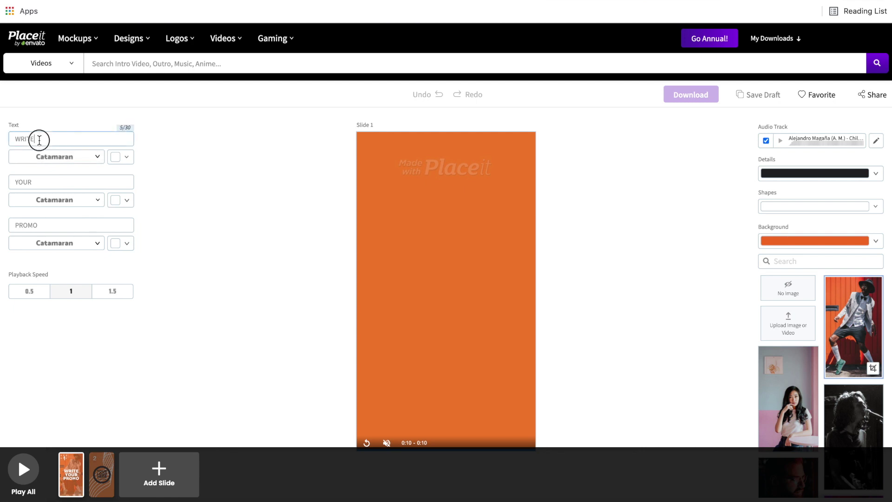
left_click_drag(42, 139, 10, 140)
type("EXC")
type("LUSIVE")
triple_click(42, 181)
type("BLACK FRIDAY")
triple_click(42, 224)
type("SALE")
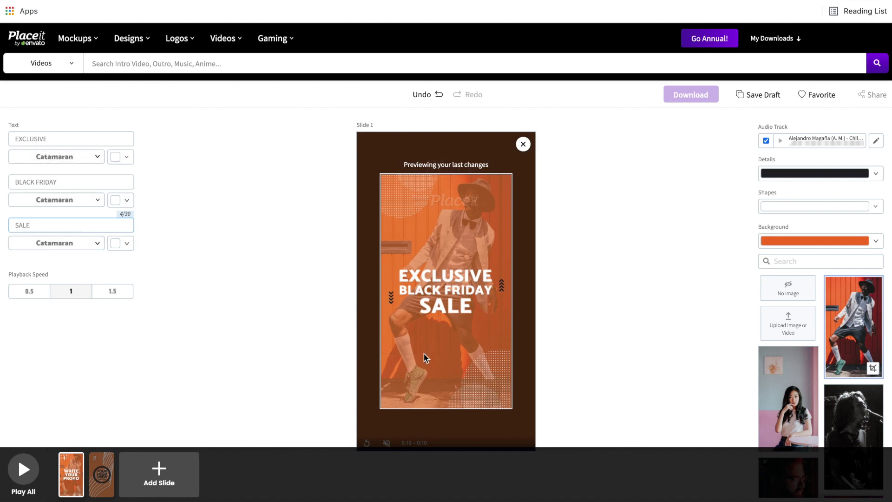
left_click(96, 157)
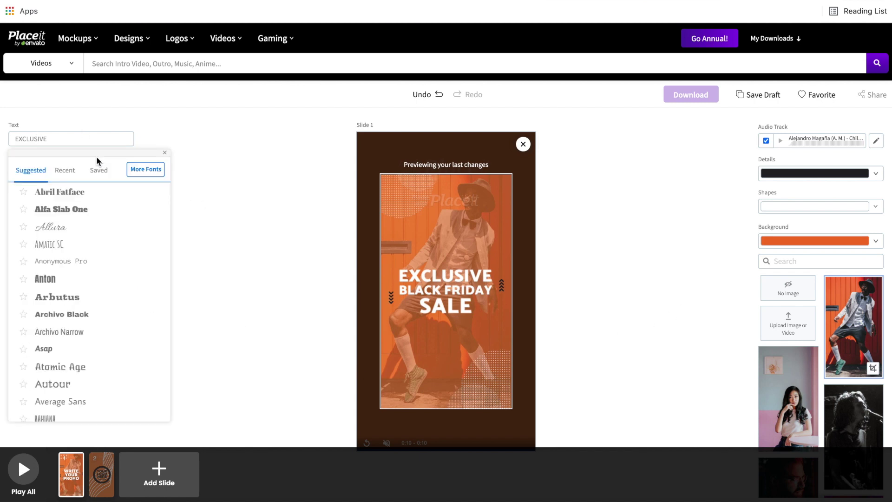
left_click(244, 223)
left_click(125, 157)
left_click(266, 157)
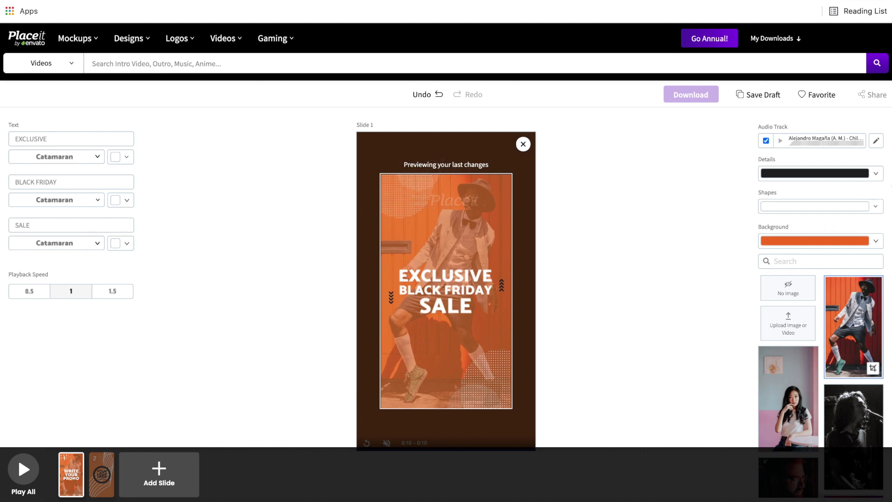
Inspect the Details colour choices without changing them, then bring up the Audio Library
left_click(875, 175)
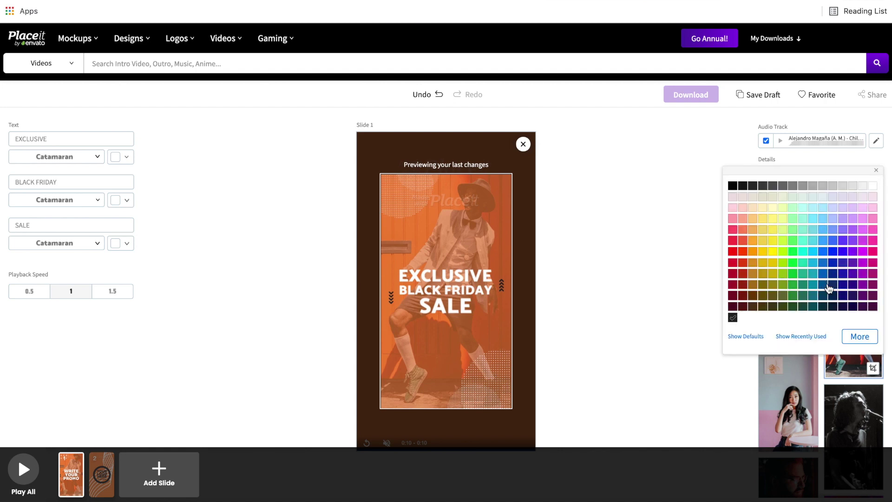
left_click(855, 338)
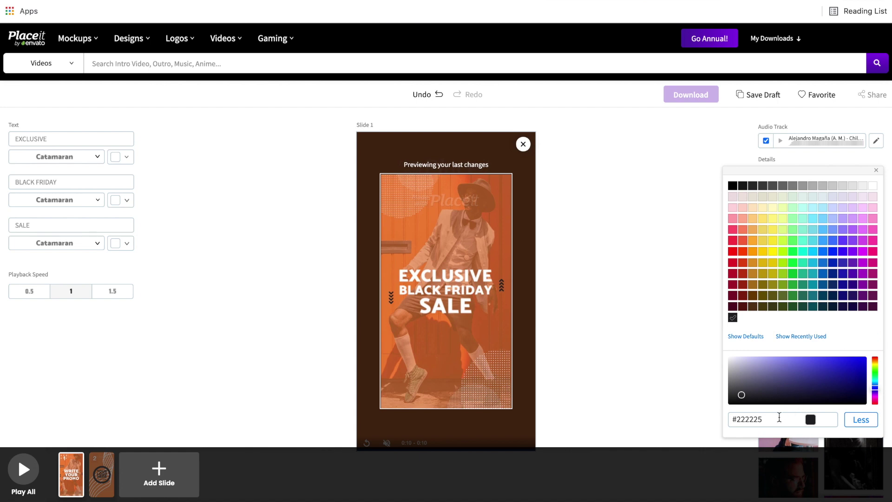
left_click(654, 321)
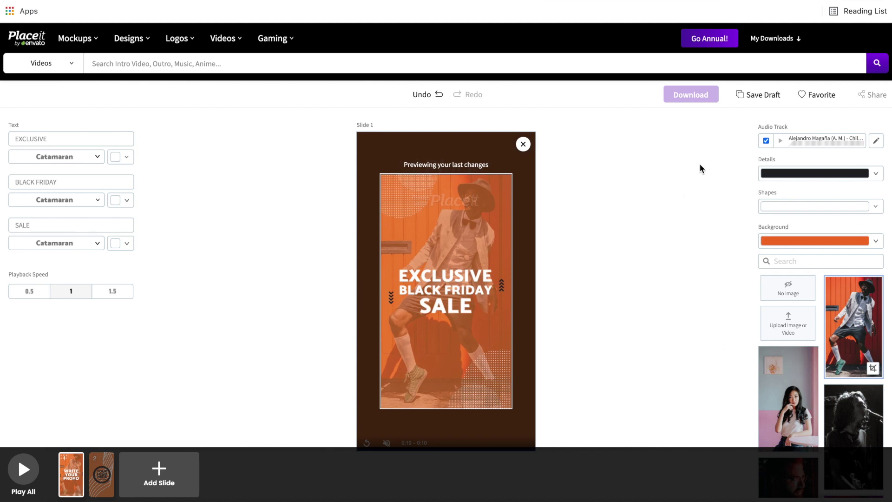
left_click(874, 142)
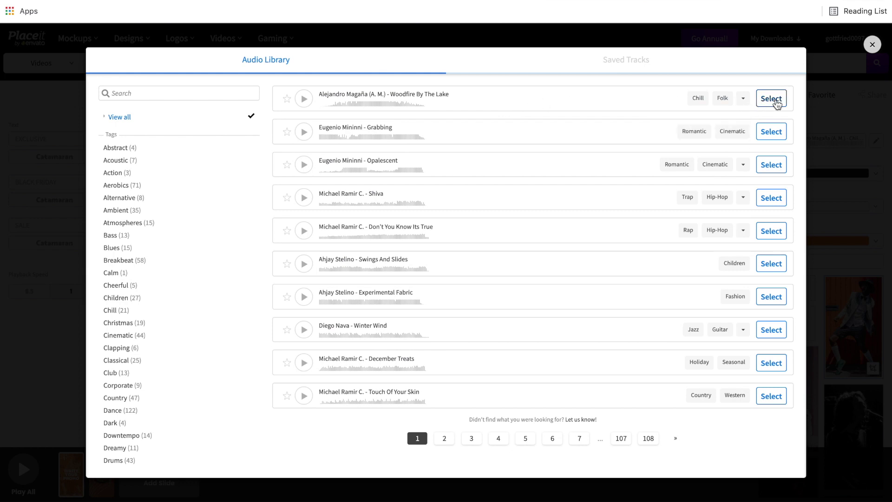
Keep Woodfire By The Lake as the track and switch the background music off
left_click(771, 98)
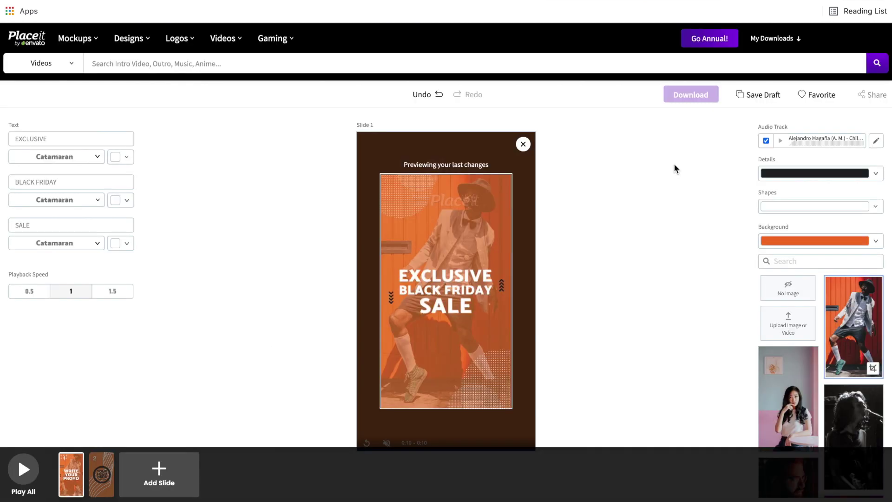
left_click(766, 140)
scroll(830, 377, "down", 1)
scroll(829, 377, "down", 2)
scroll(830, 377, "down", 1)
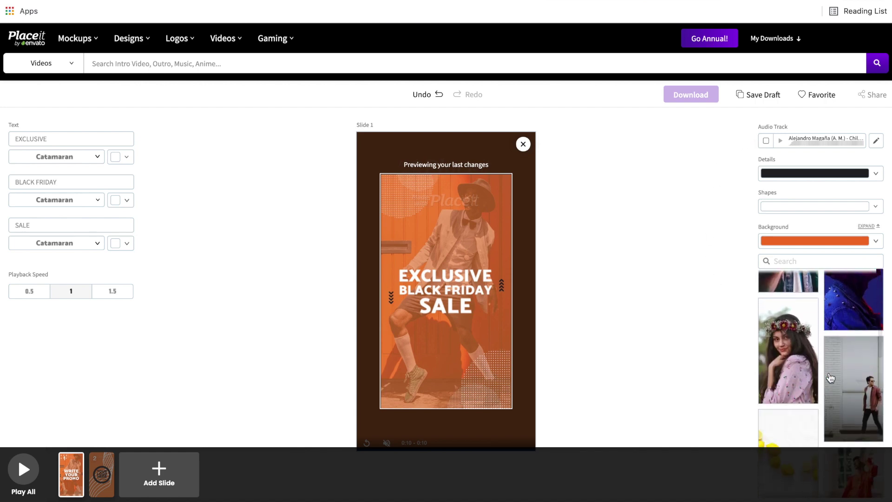
scroll(830, 377, "down", 2)
scroll(829, 377, "down", 2)
scroll(830, 377, "down", 2)
scroll(829, 377, "down", 2)
scroll(830, 377, "down", 1)
scroll(830, 377, "down", 2)
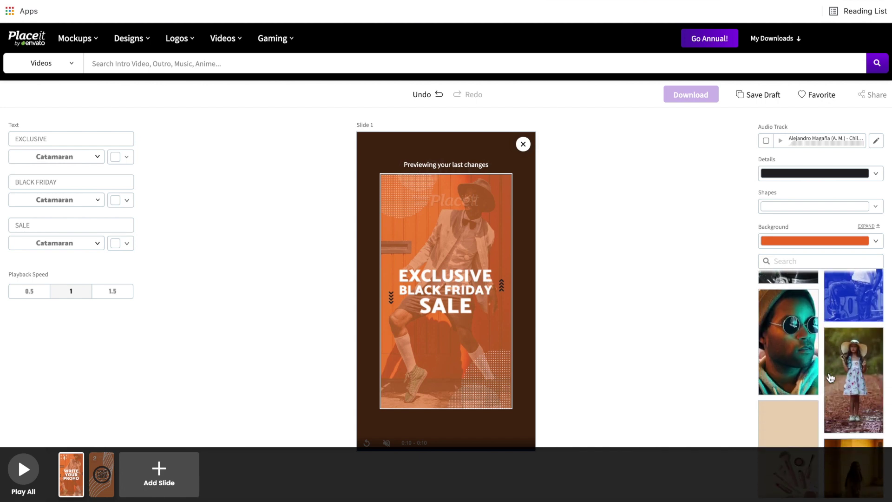
Set the round-sunglasses portrait as the slide background and start a background photo search
left_click(795, 343)
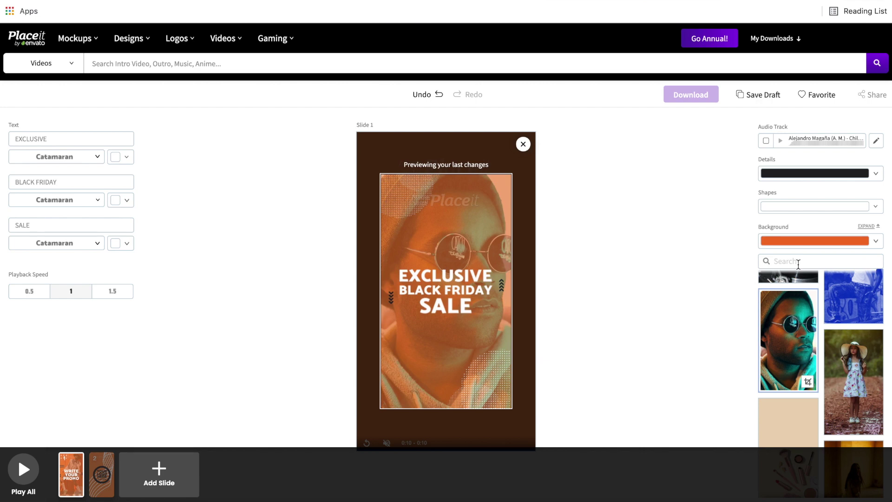
scroll(810, 387, "down", 5)
scroll(815, 362, "down", 5)
scroll(817, 348, "down", 5)
scroll(818, 335, "down", 5)
scroll(818, 334, "down", 5)
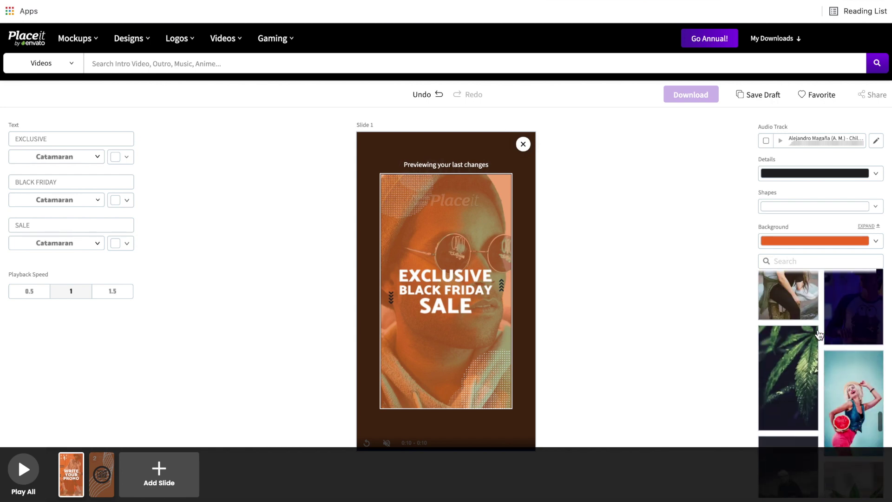
left_click(799, 260)
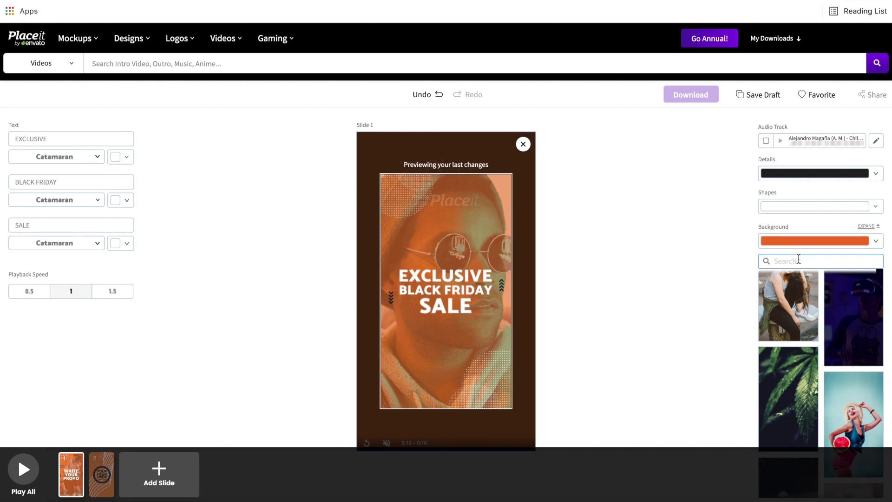
type("beach")
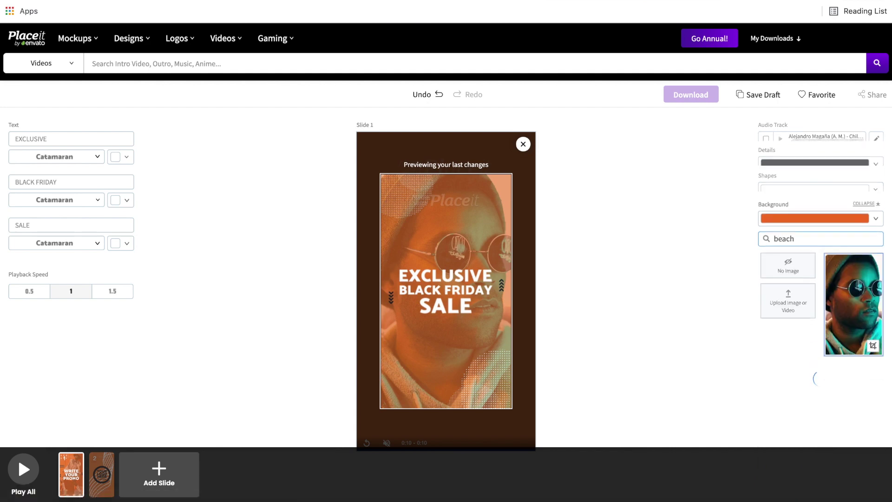
scroll(814, 391, "down", 2)
scroll(806, 265, "down", 3)
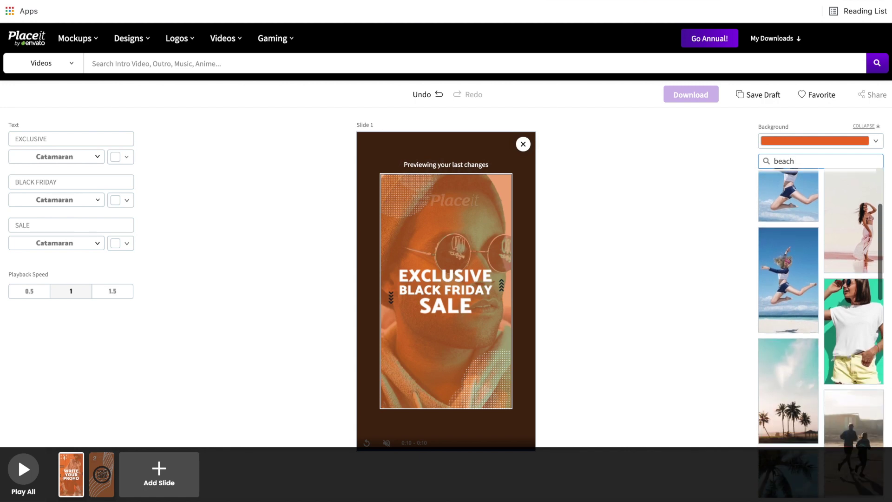
scroll(805, 265, "down", 3)
scroll(805, 265, "down", 3)
scroll(805, 266, "down", 1)
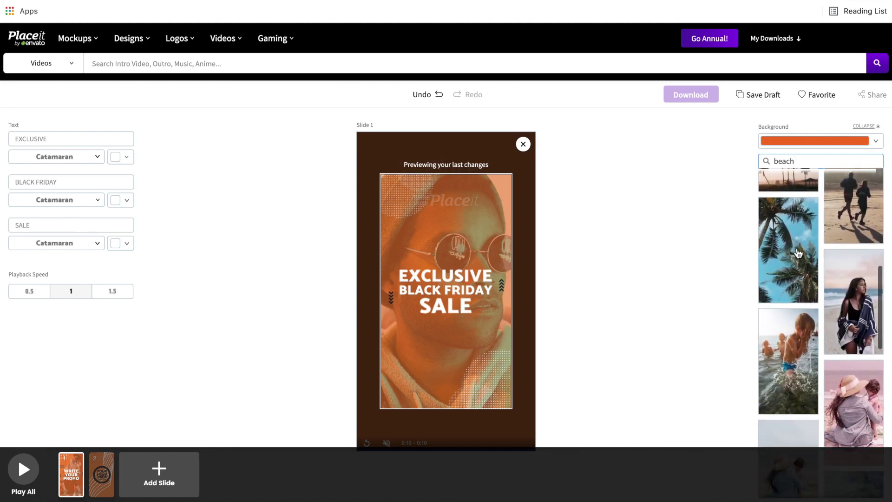
Search backgrounds for 'beach' and use the palm tree photo
left_click(790, 252)
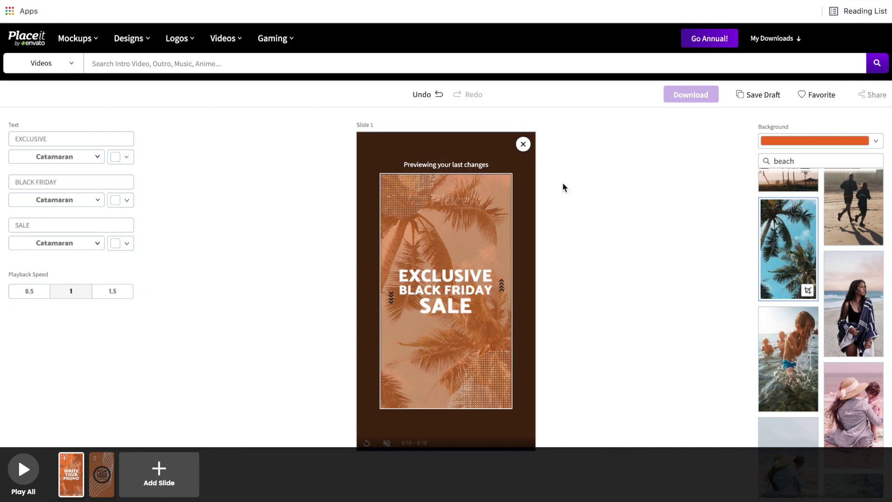
Tint the background photo dark blue, #005A9E, and close the colour picker
left_click(879, 141)
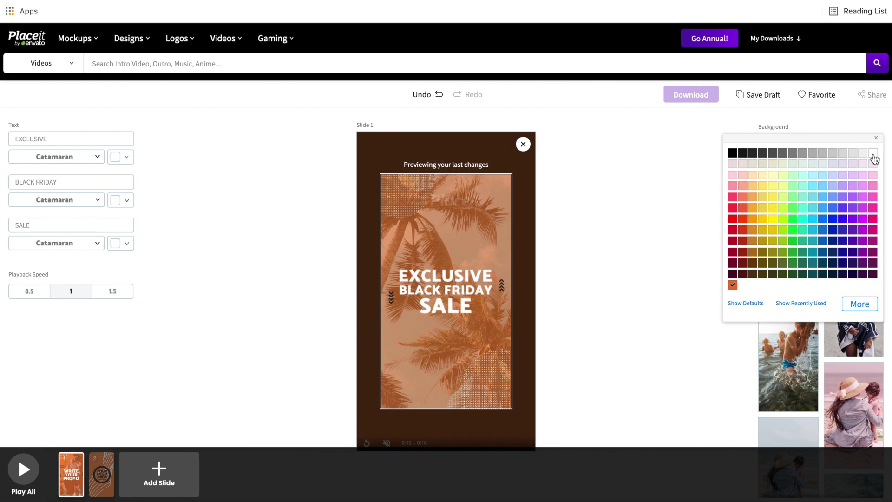
left_click(824, 253)
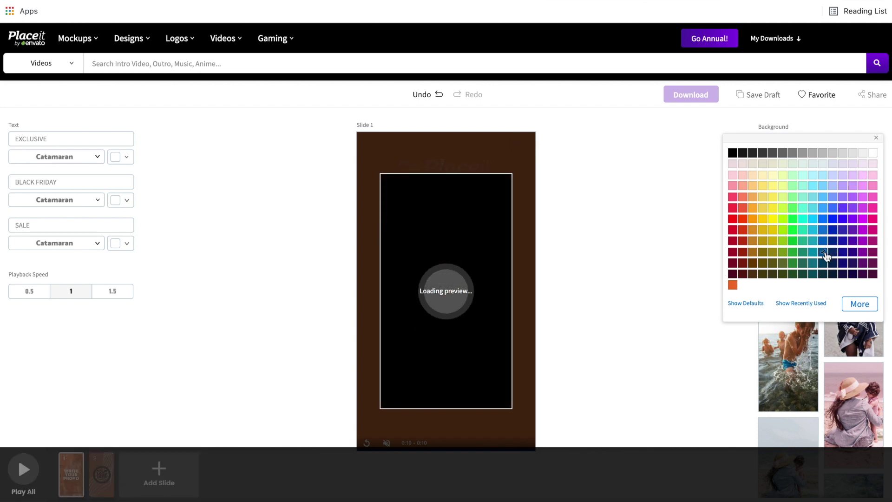
left_click(859, 303)
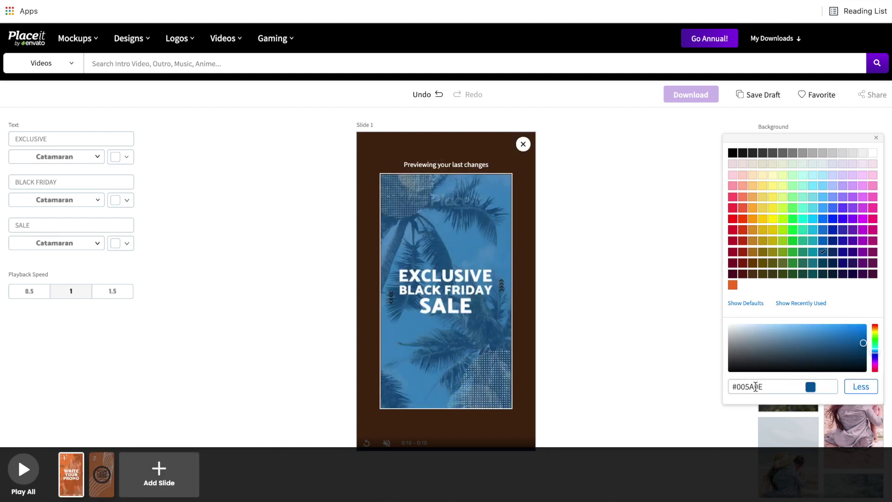
left_click(696, 209)
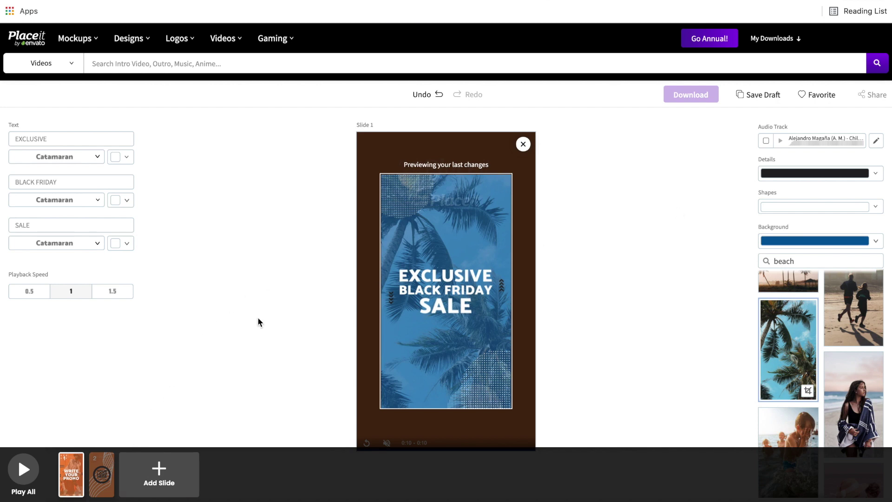
mouse_move(72, 474)
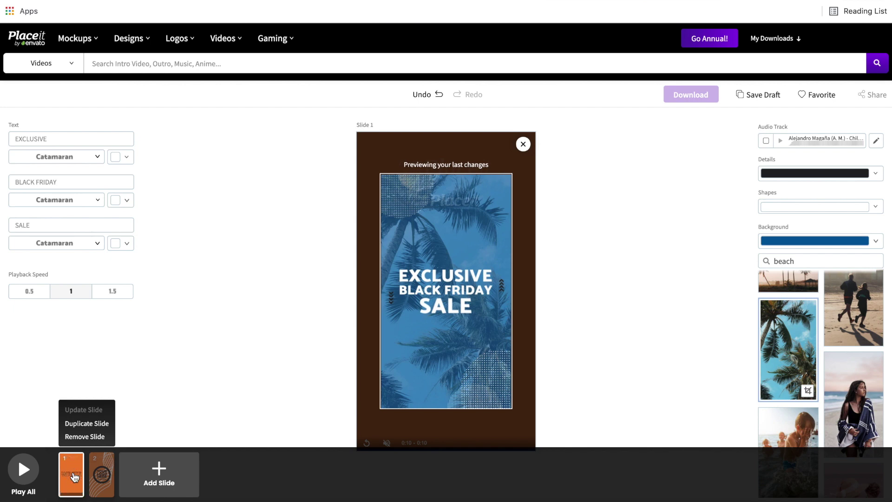
Replay slide 2, the orange logo slide, and remove it from the video
left_click(99, 479)
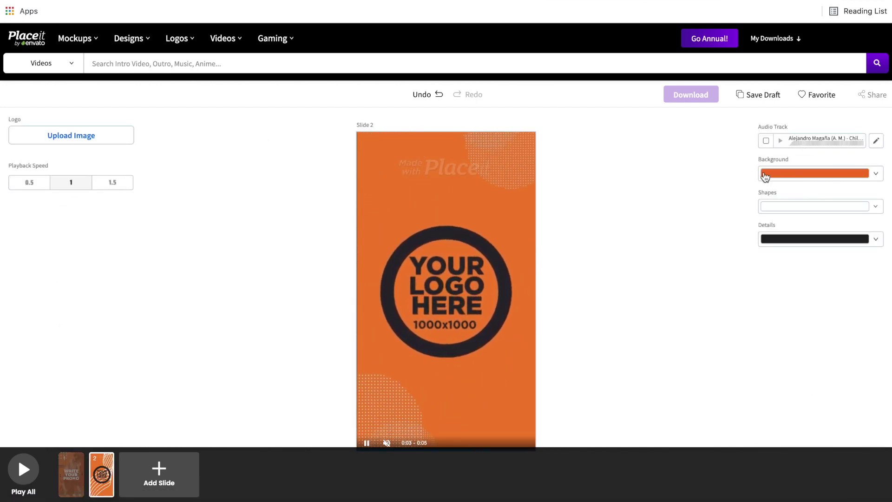
left_click(367, 443)
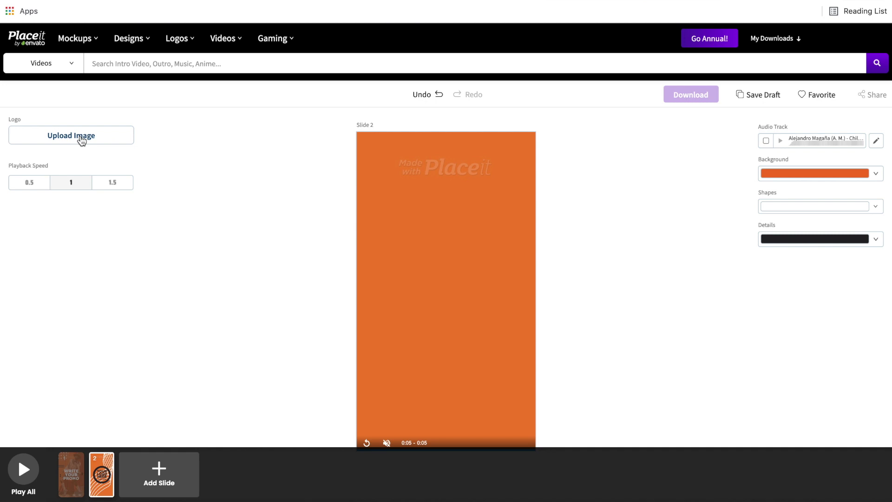
left_click(103, 465)
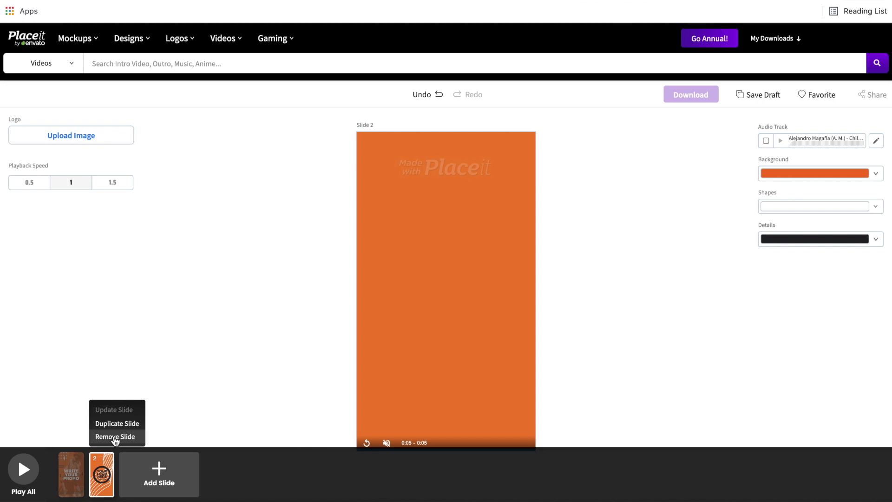
left_click(115, 436)
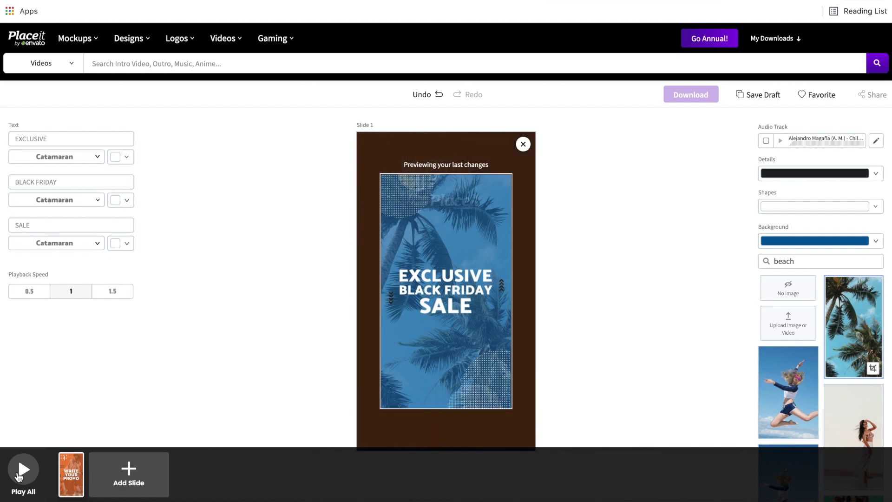
Render the Black Friday story video and download it from the preview overlay
left_click(21, 471)
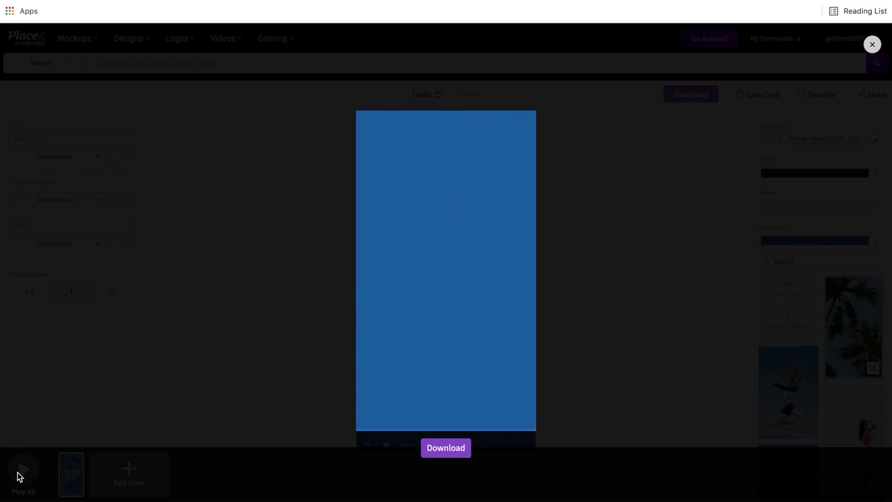
left_click(449, 451)
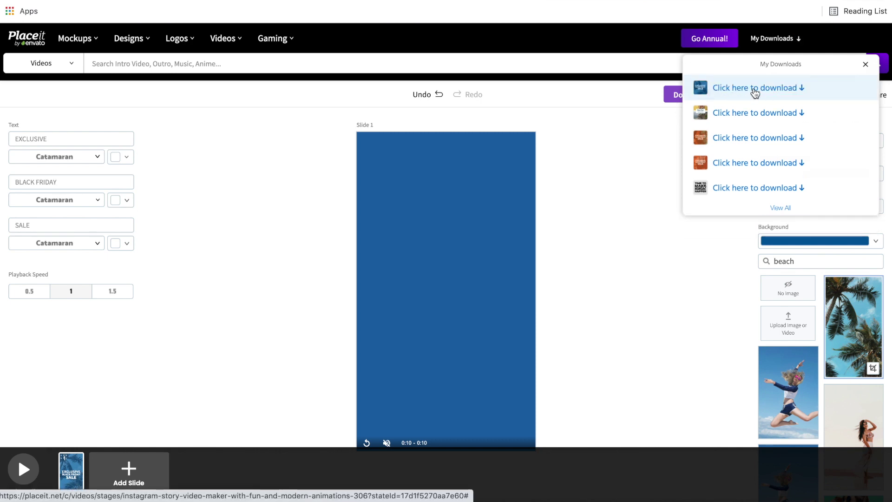
Save the Black Friday story as an MP4, then play it in QuickTime and replay it
left_click(754, 88)
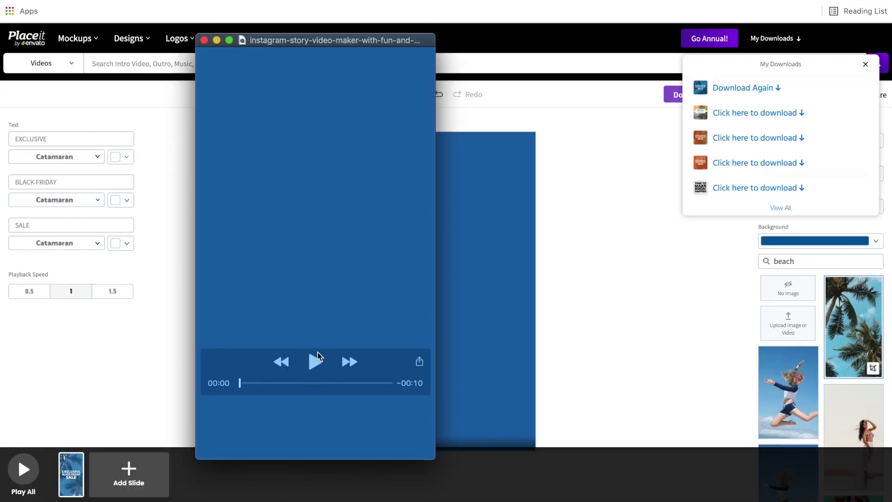
left_click(317, 368)
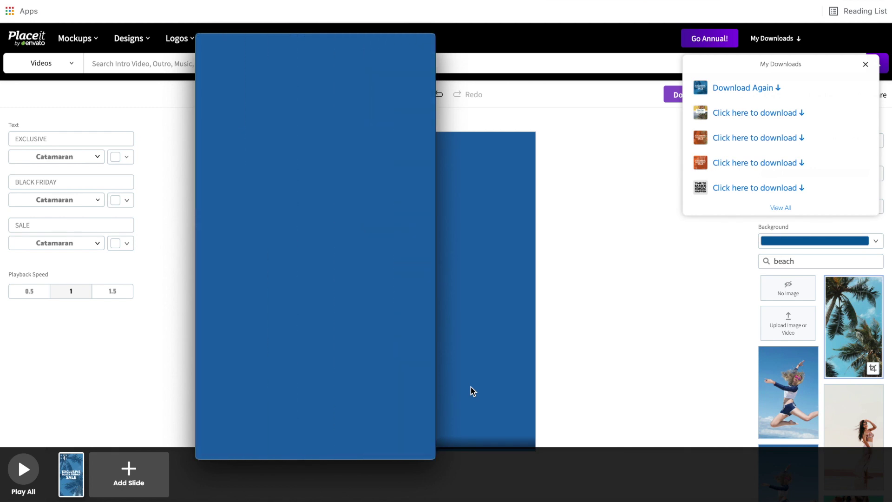
mouse_move(315, 365)
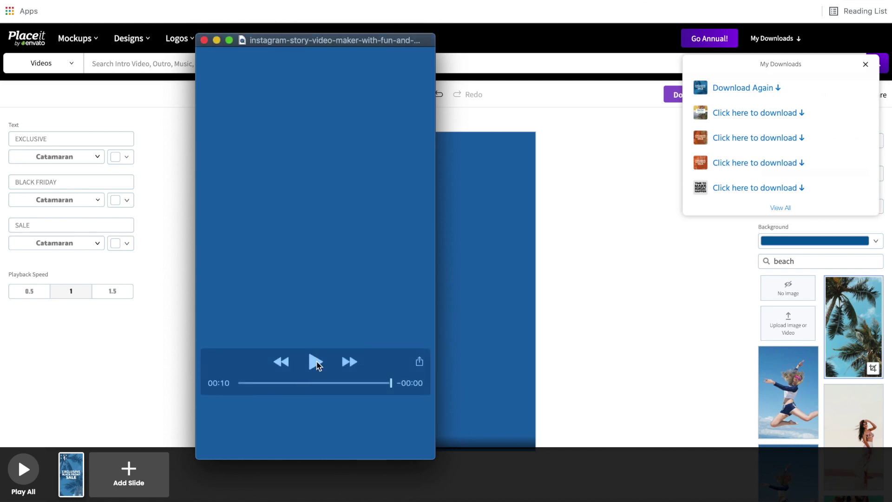
left_click(316, 363)
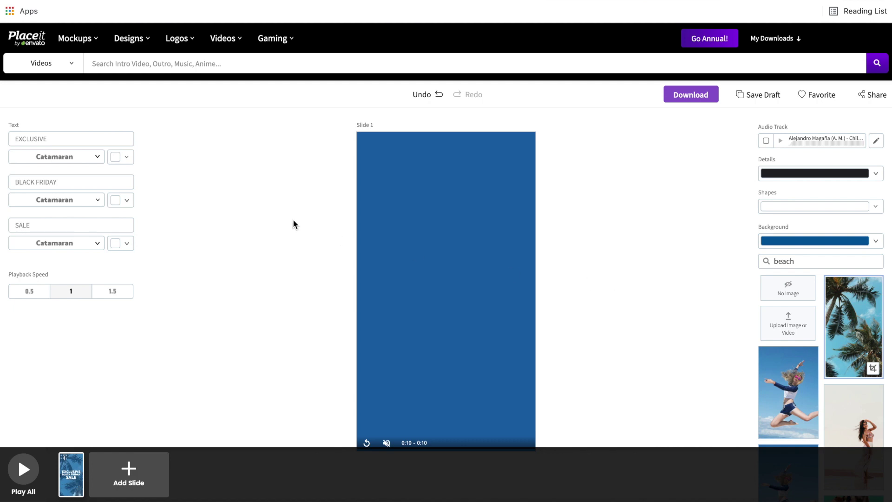
Return to the Placeit home page and open the Apparel mockups collection
left_click(29, 44)
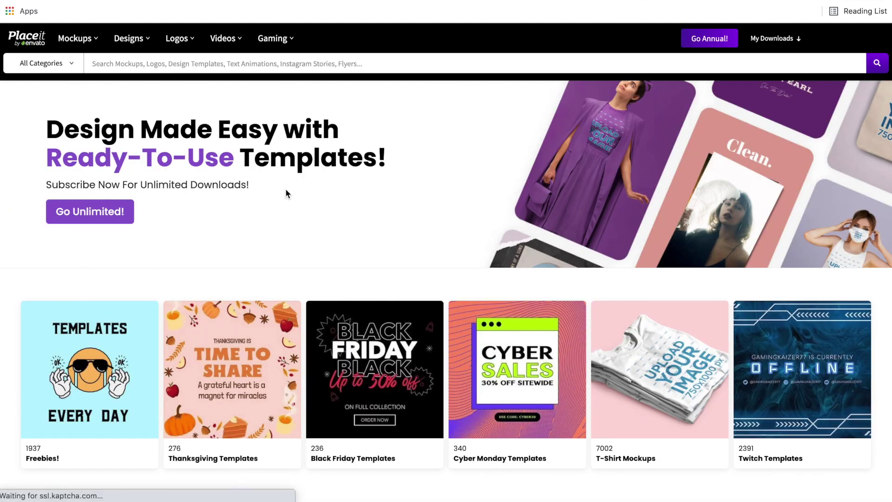
scroll(285, 188, "down", 3)
scroll(285, 188, "down", 4)
scroll(285, 188, "down", 5)
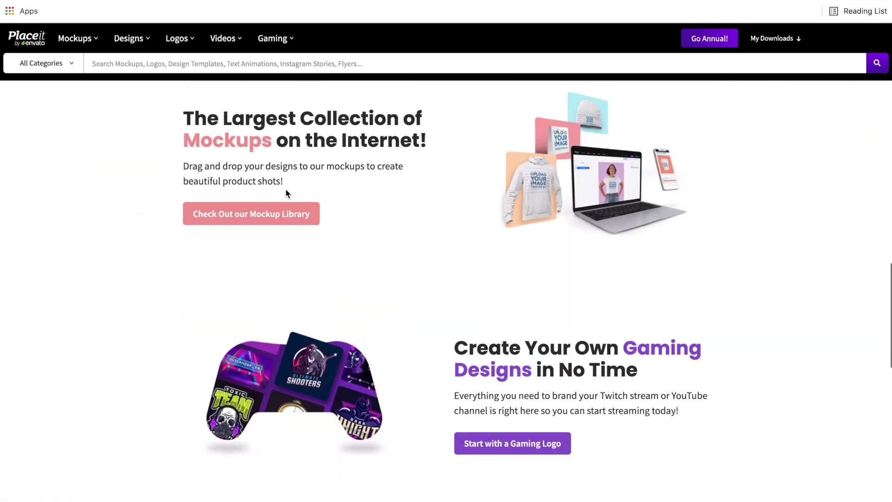
scroll(285, 189, "up", 10)
scroll(285, 189, "up", 3)
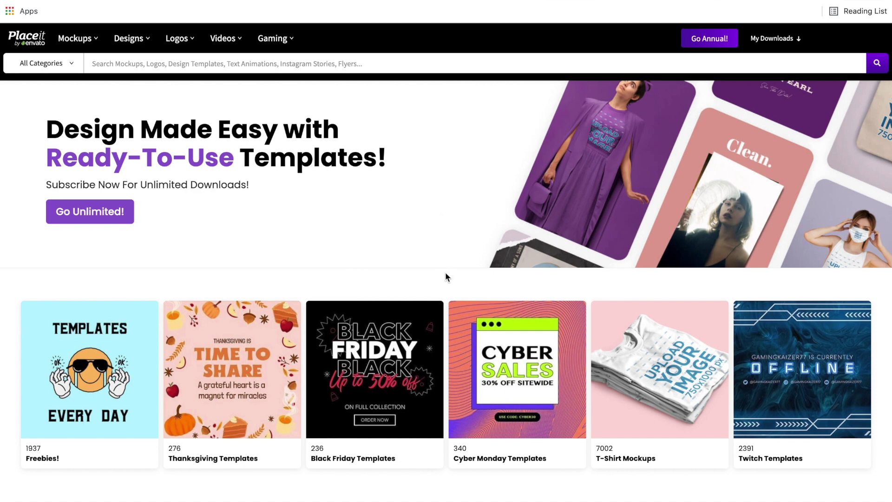
scroll(445, 276, "down", 2)
scroll(445, 277, "down", 3)
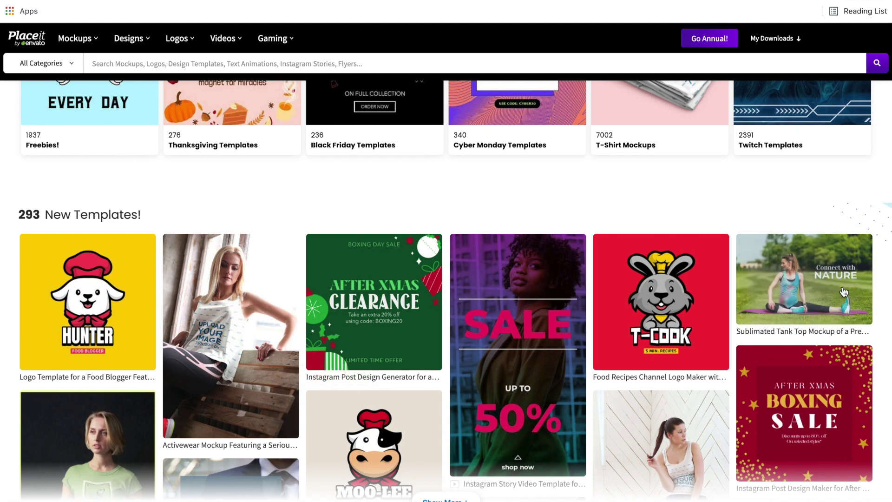
scroll(817, 307, "down", 2)
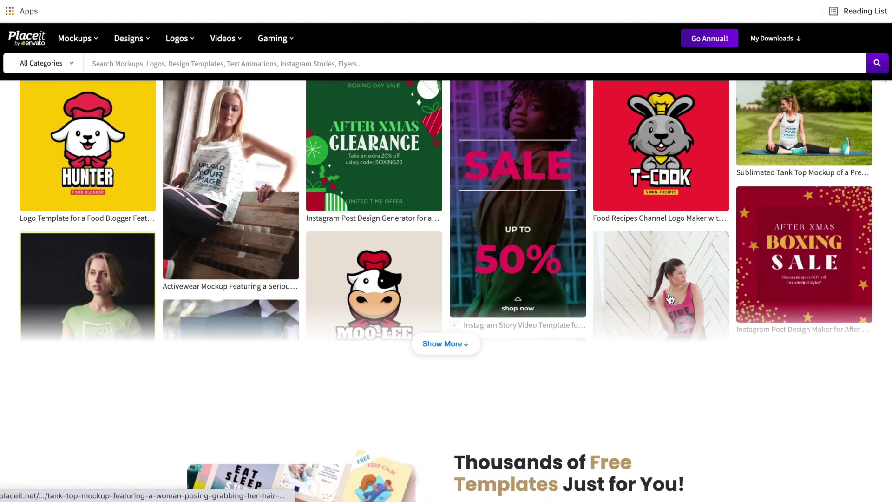
scroll(669, 300, "down", 1)
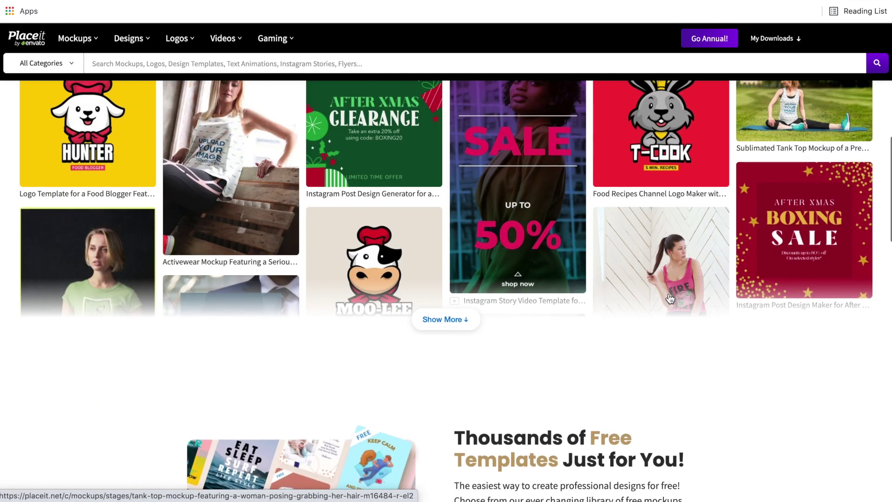
mouse_move(78, 39)
left_click(188, 62)
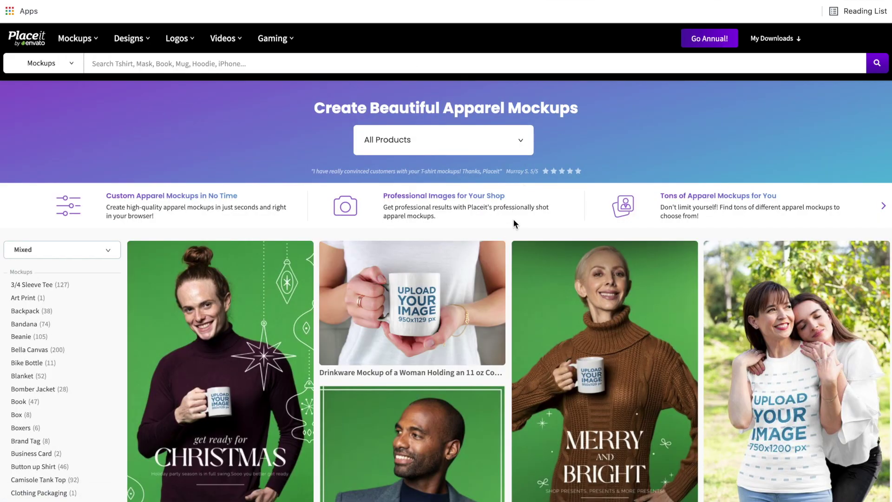
scroll(434, 326, "down", 3)
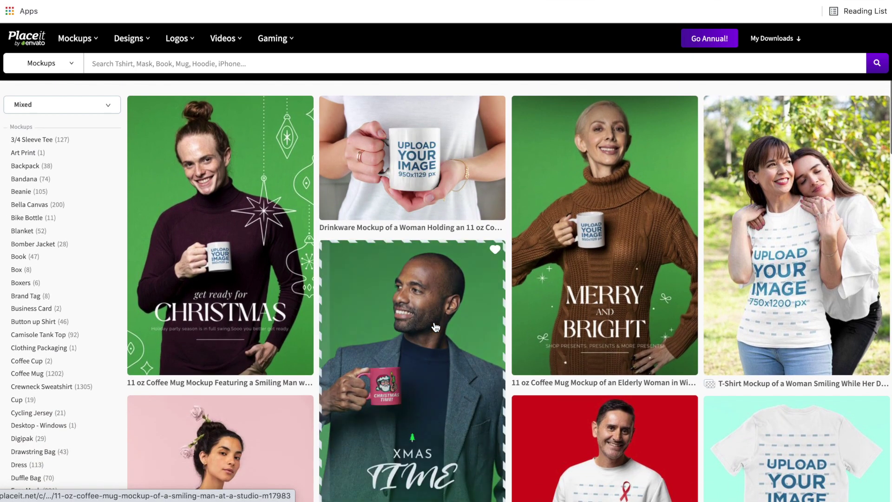
scroll(433, 326, "down", 3)
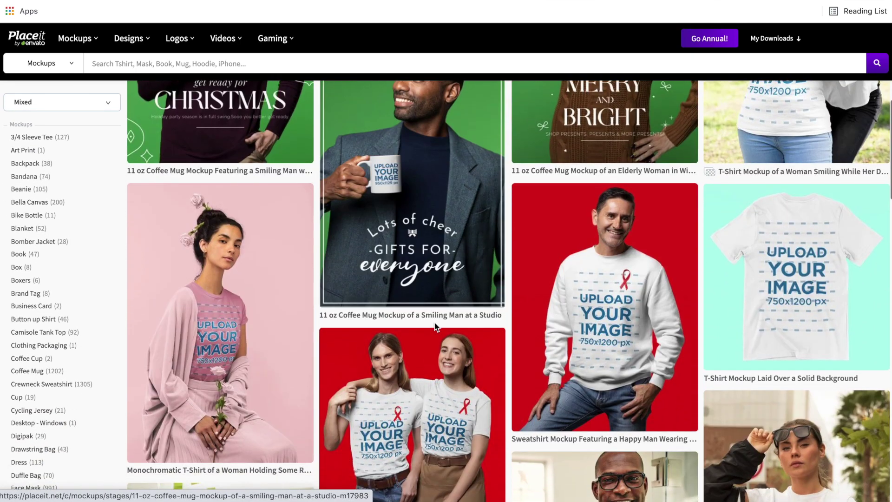
scroll(434, 326, "down", 3)
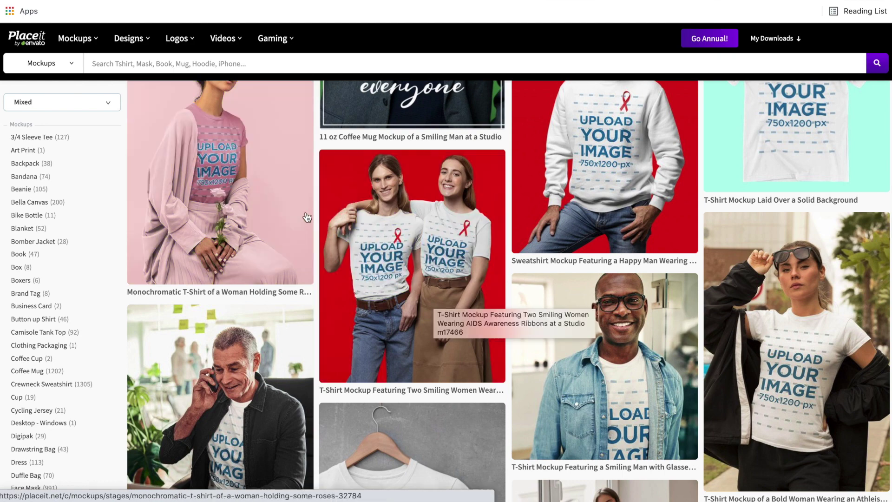
scroll(377, 260, "down", 5)
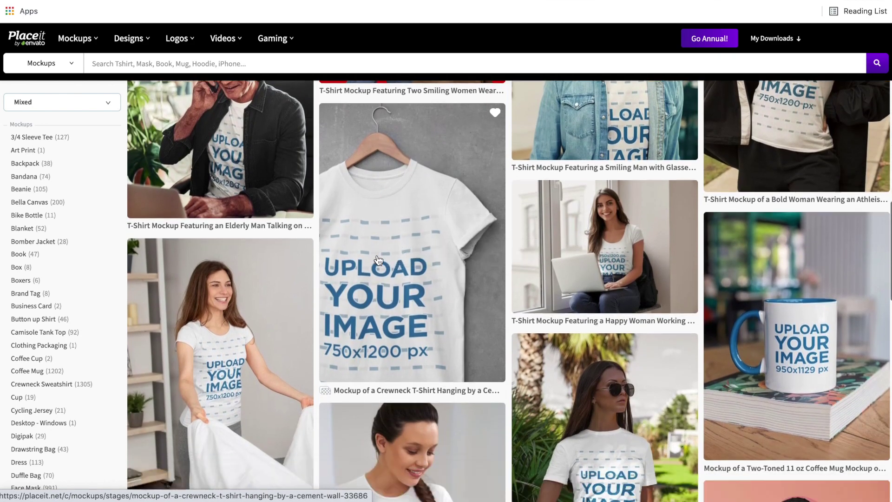
scroll(377, 260, "down", 1)
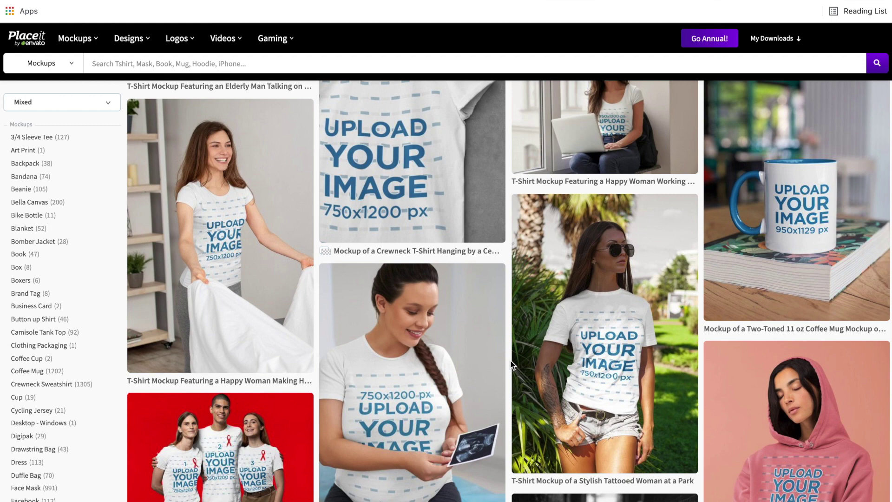
scroll(702, 322, "down", 2)
scroll(705, 319, "down", 2)
scroll(705, 319, "down", 3)
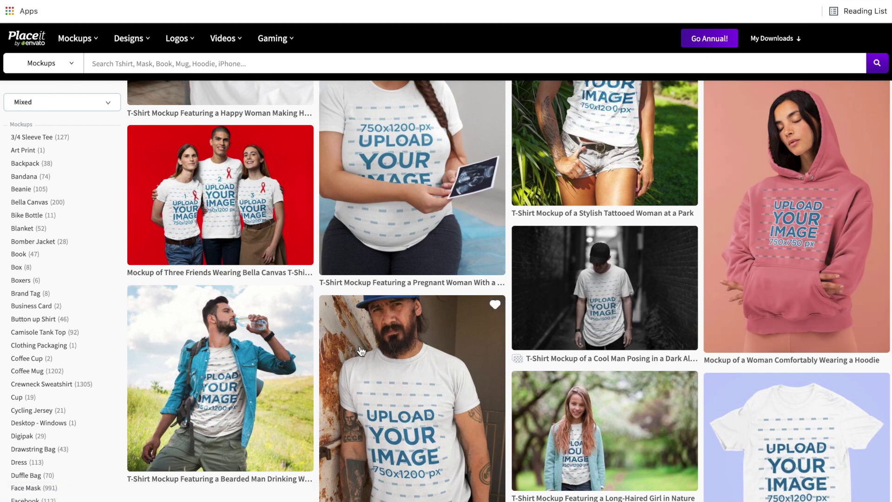